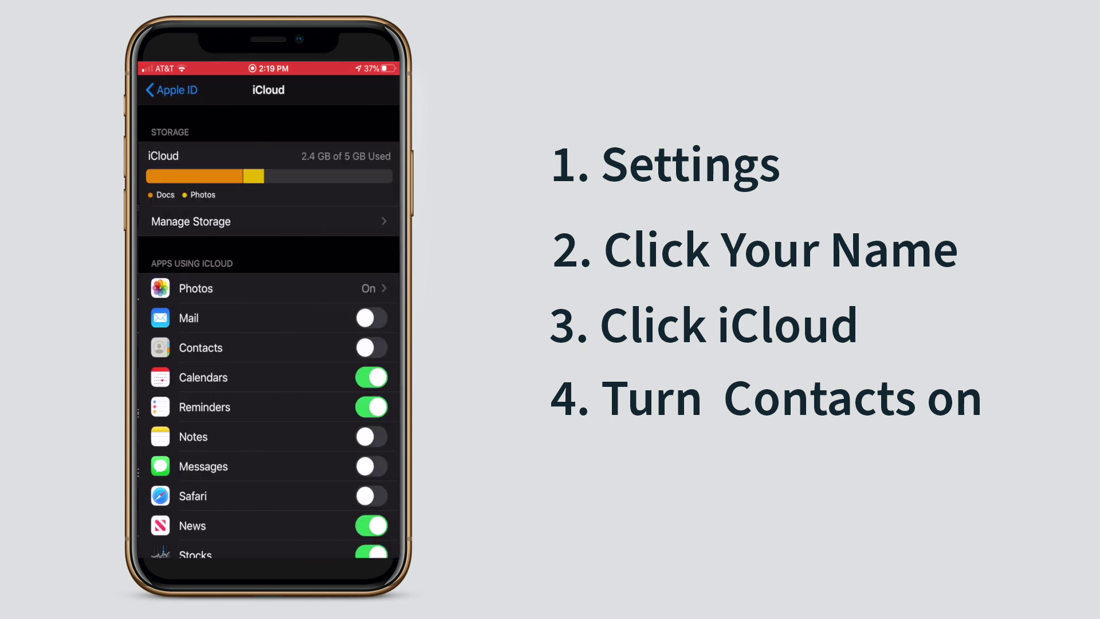
Switch on iCloud Contacts in Settings and merge the existing local contacts into iCloud.
{"action": "scroll", "coordinate": [269, 334], "scroll_direction": "down", "scroll_amount": 1}
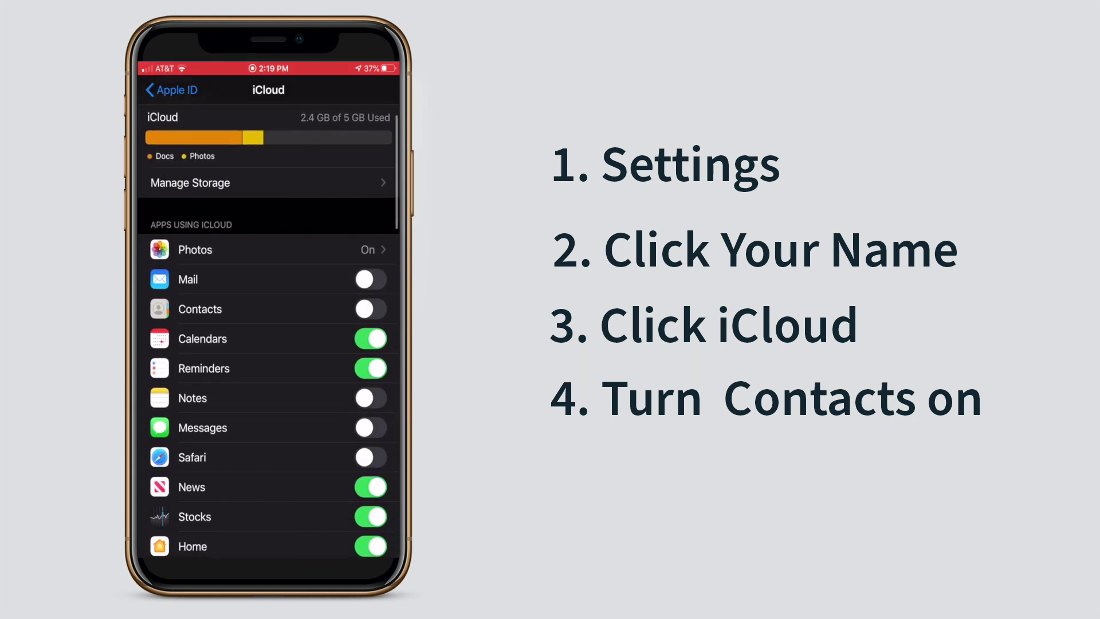
{"action": "scroll", "coordinate": [269, 334], "scroll_direction": "down", "scroll_amount": 1}
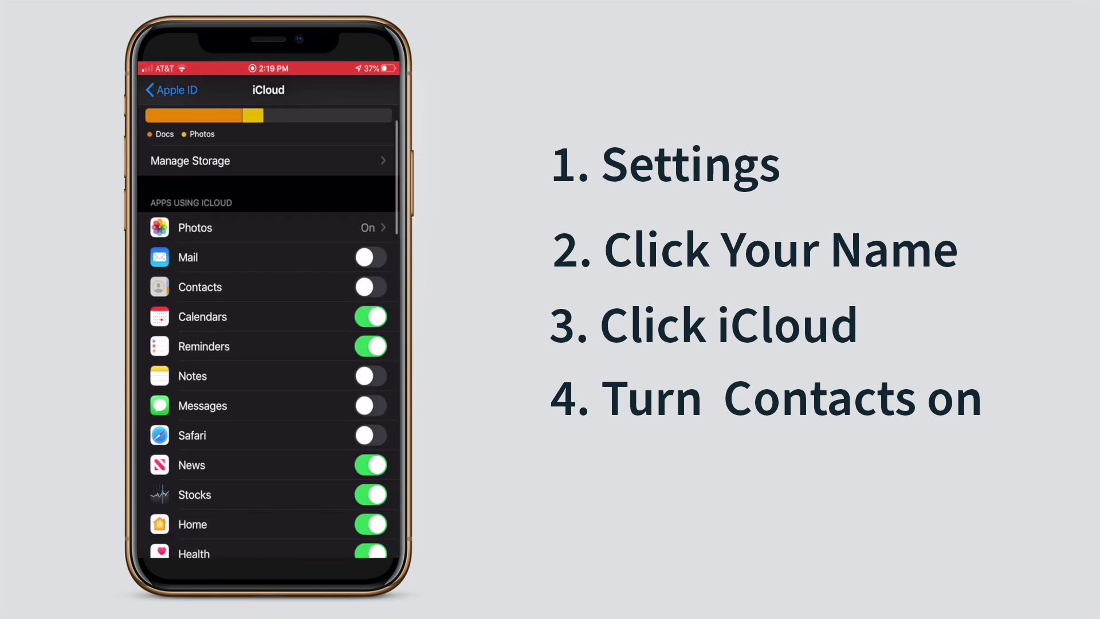
{"action": "left_click", "coordinate": [370, 286]}
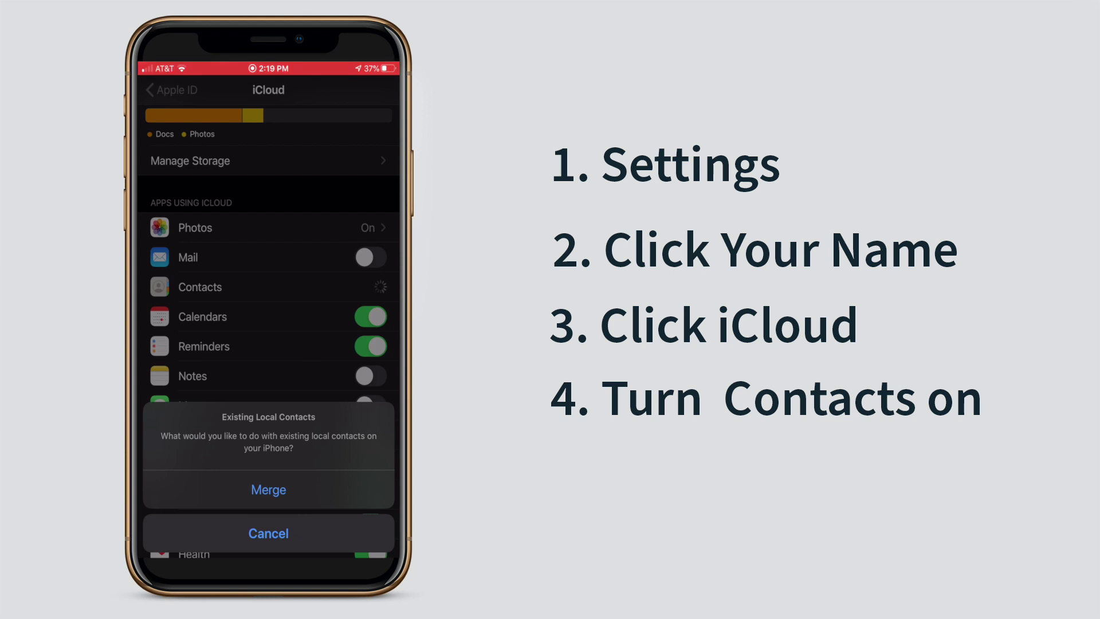
{"action": "left_click", "coordinate": [268, 489]}
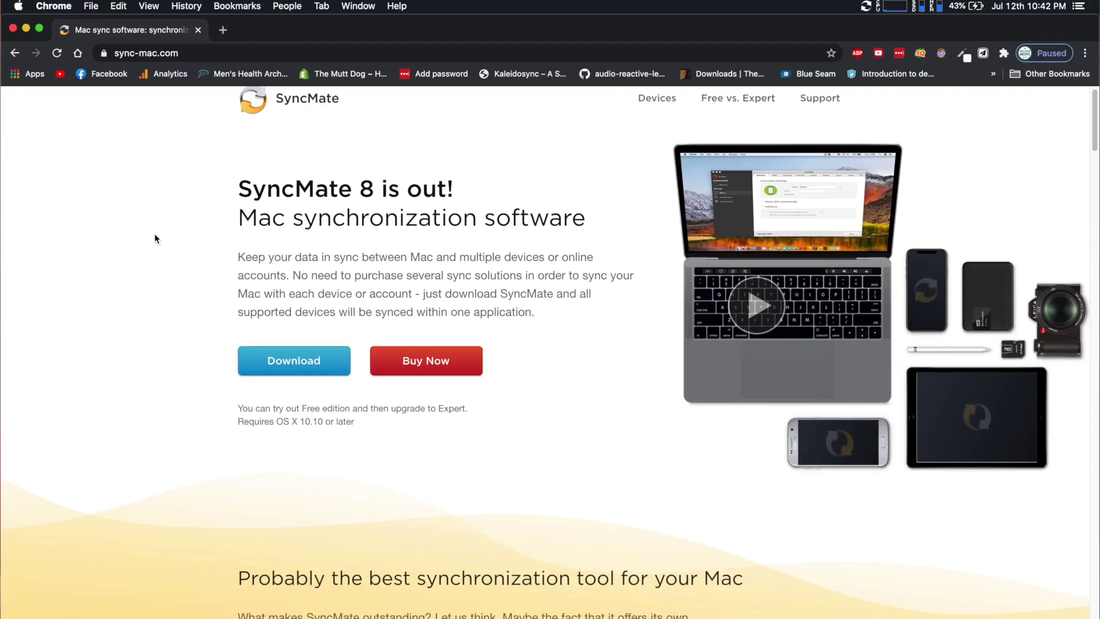
{"action": "scroll", "coordinate": [154, 238], "scroll_direction": "down", "scroll_amount": 5}
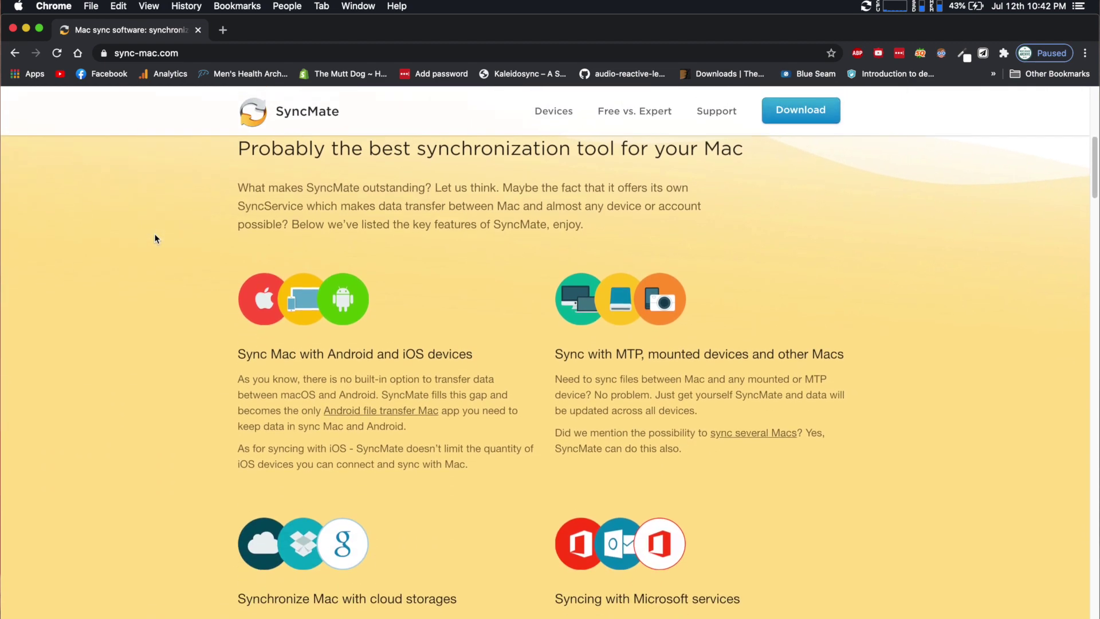
{"action": "scroll", "coordinate": [155, 236], "scroll_direction": "down", "scroll_amount": 3}
{"action": "scroll", "coordinate": [155, 236], "scroll_direction": "up", "scroll_amount": 4}
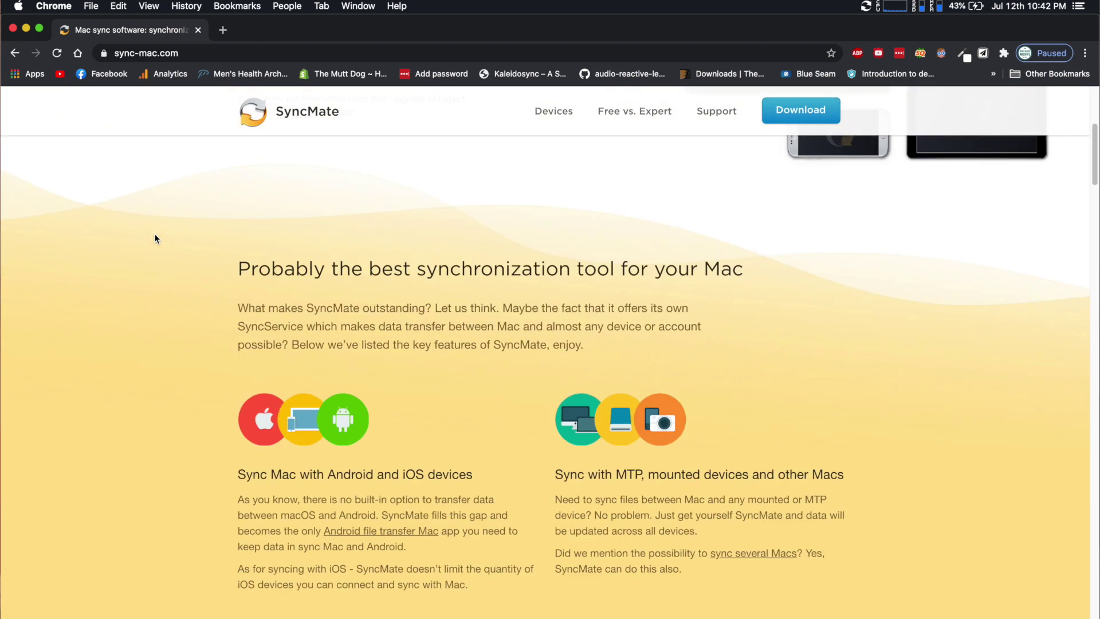
{"action": "scroll", "coordinate": [154, 238], "scroll_direction": "up", "scroll_amount": 3}
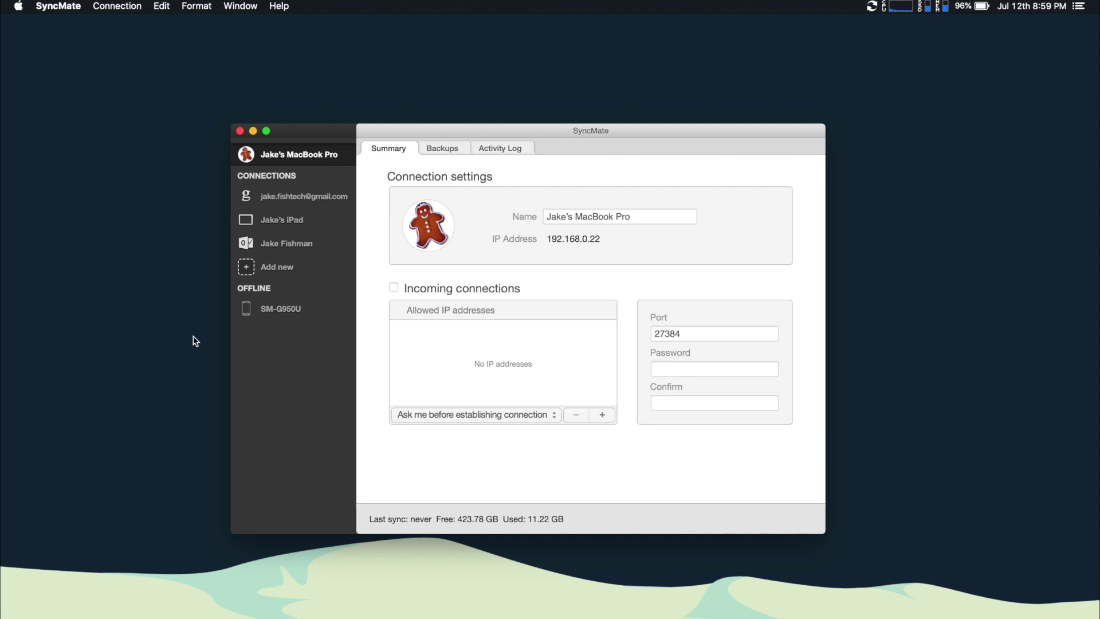
Add the iPhone as an iOS Device connection over USB with Calendar and Contacts plugins.
{"action": "left_click", "coordinate": [271, 267]}
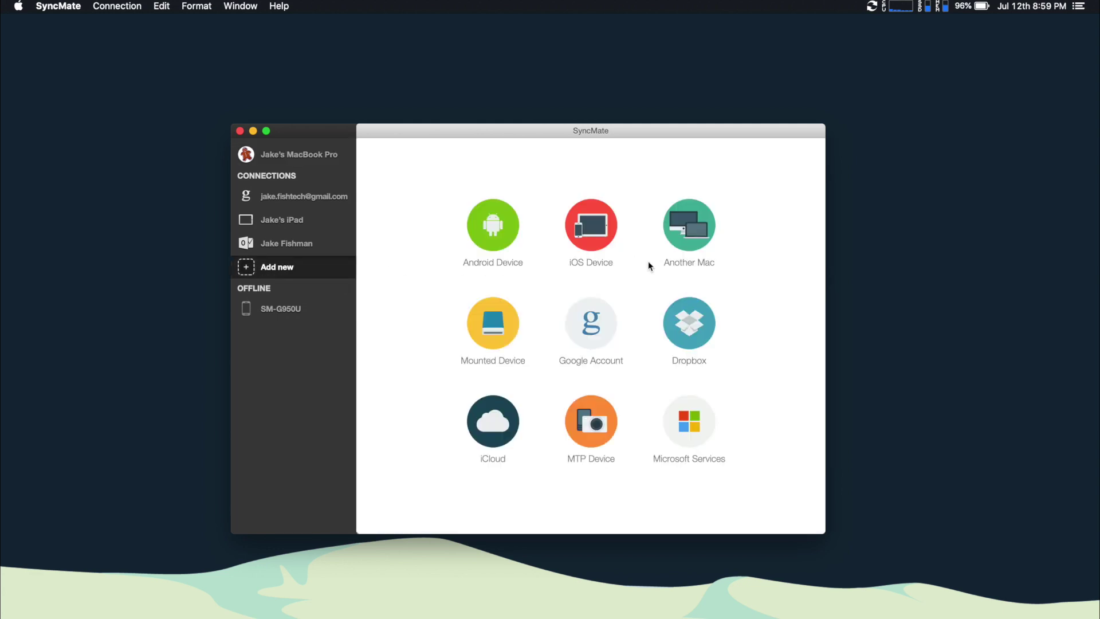
{"action": "left_click", "coordinate": [588, 230]}
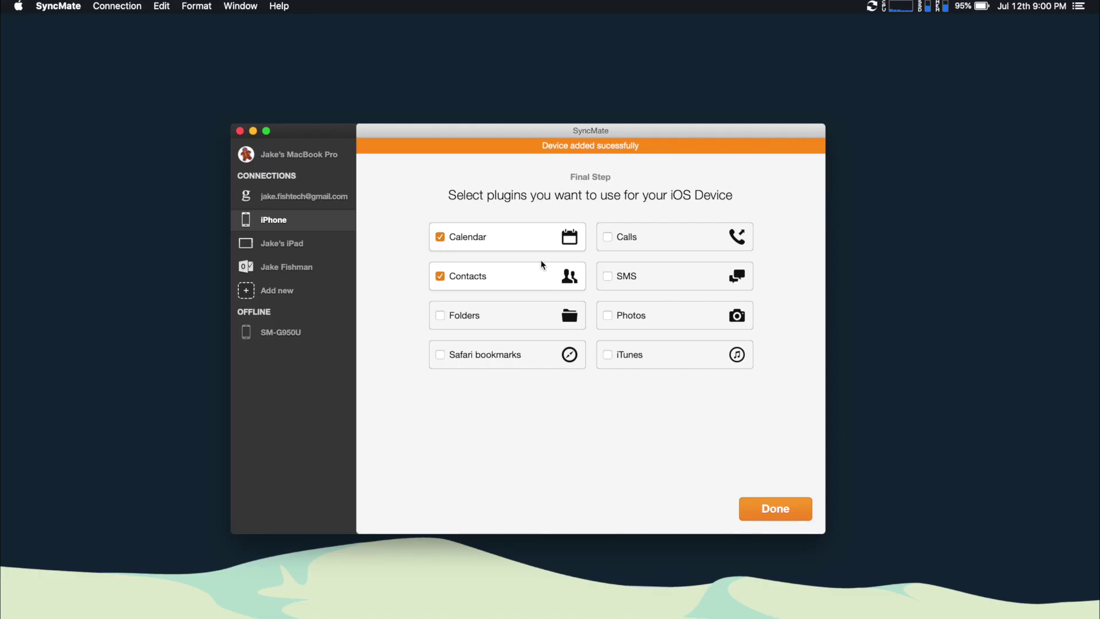
{"action": "left_click", "coordinate": [773, 509]}
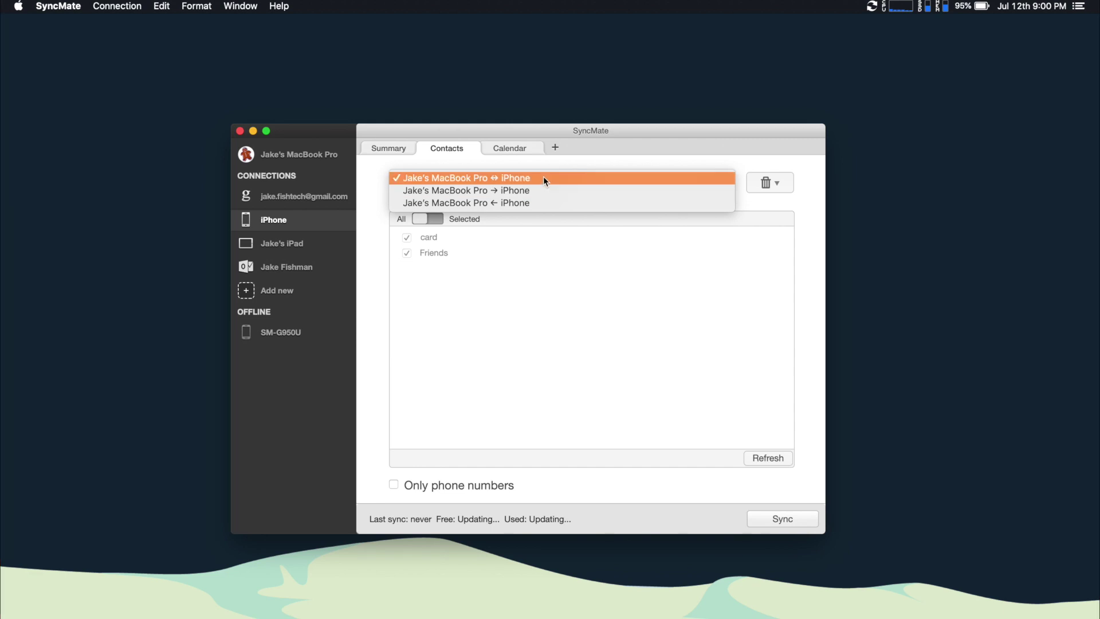
Set the iPhone's Contacts sync direction to two-way, then view the connection's Summary settings.
{"action": "left_click", "coordinate": [543, 177]}
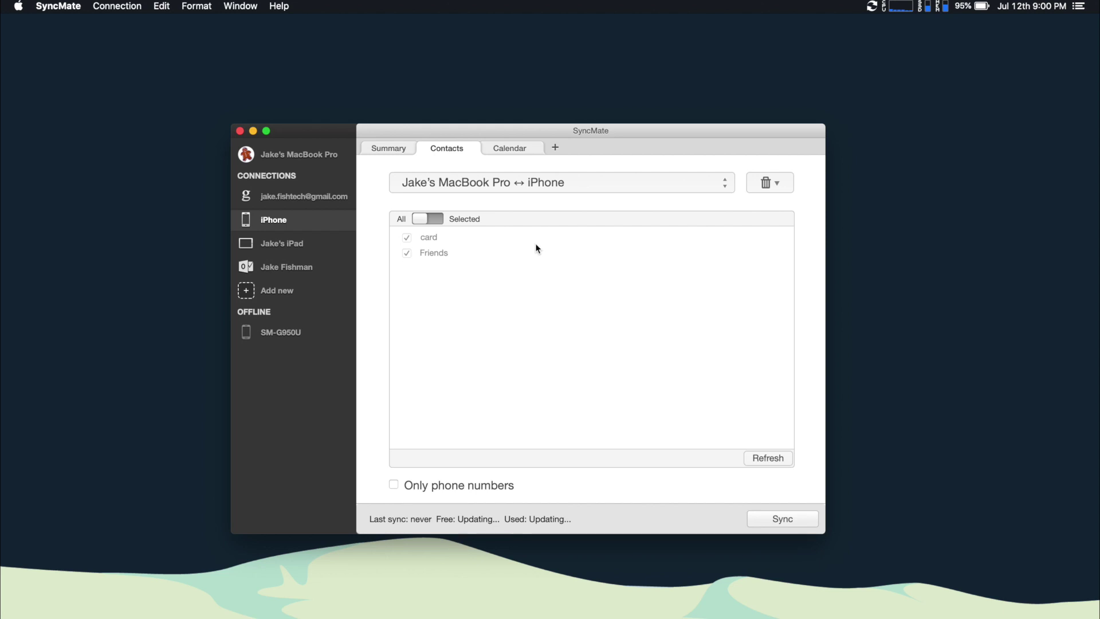
{"action": "left_click", "coordinate": [388, 148]}
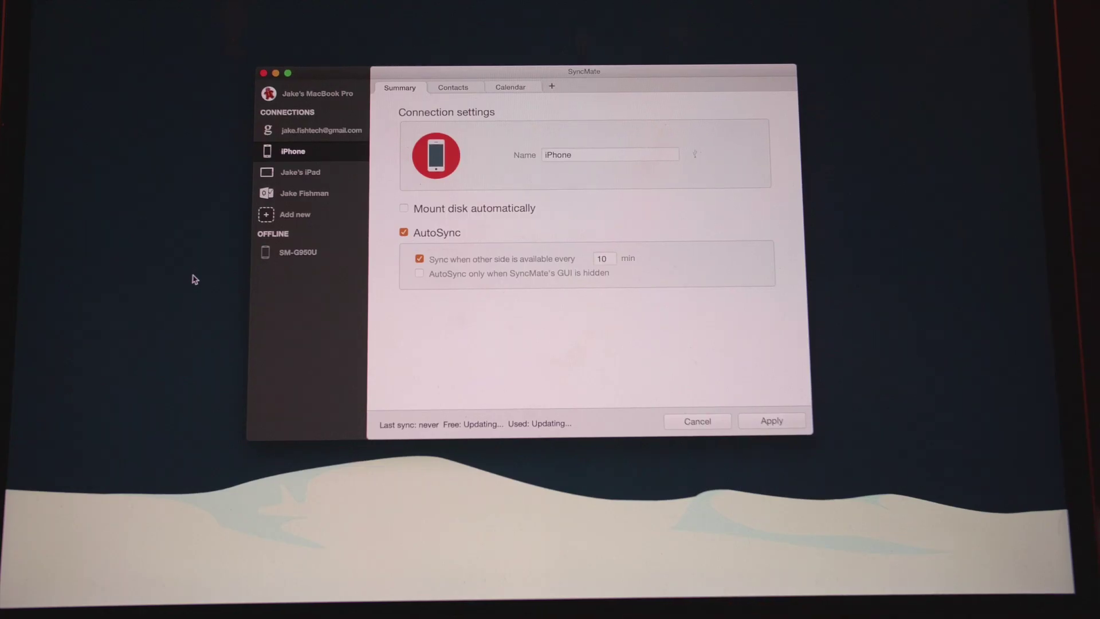
Add a new Android Device connection and choose the Wi-Fi connection method.
{"action": "left_click", "coordinate": [291, 216]}
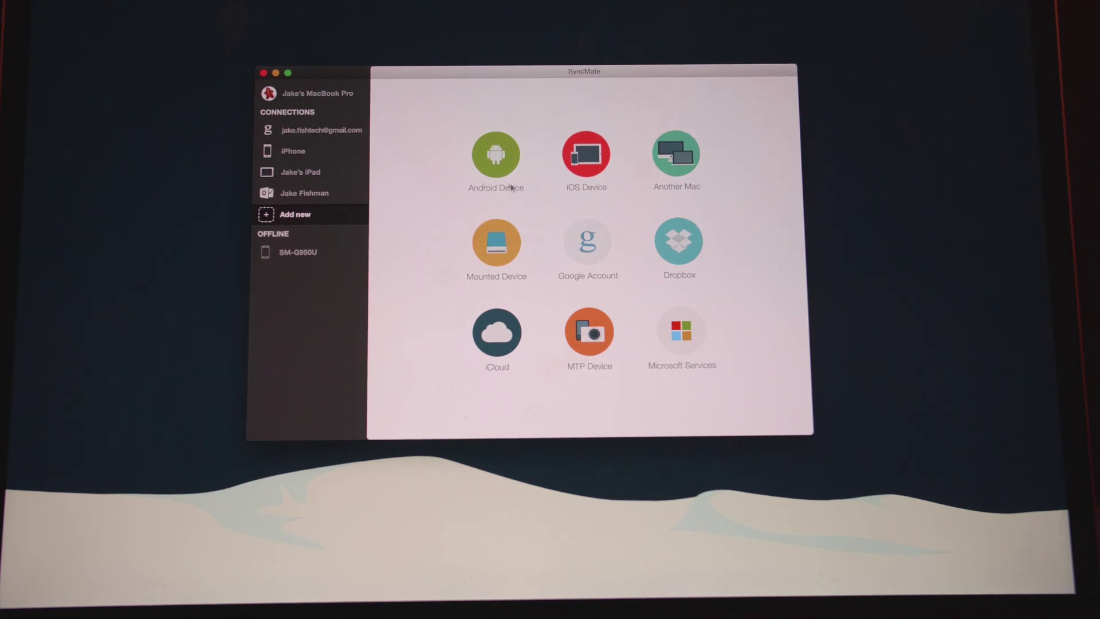
{"action": "left_click", "coordinate": [496, 166]}
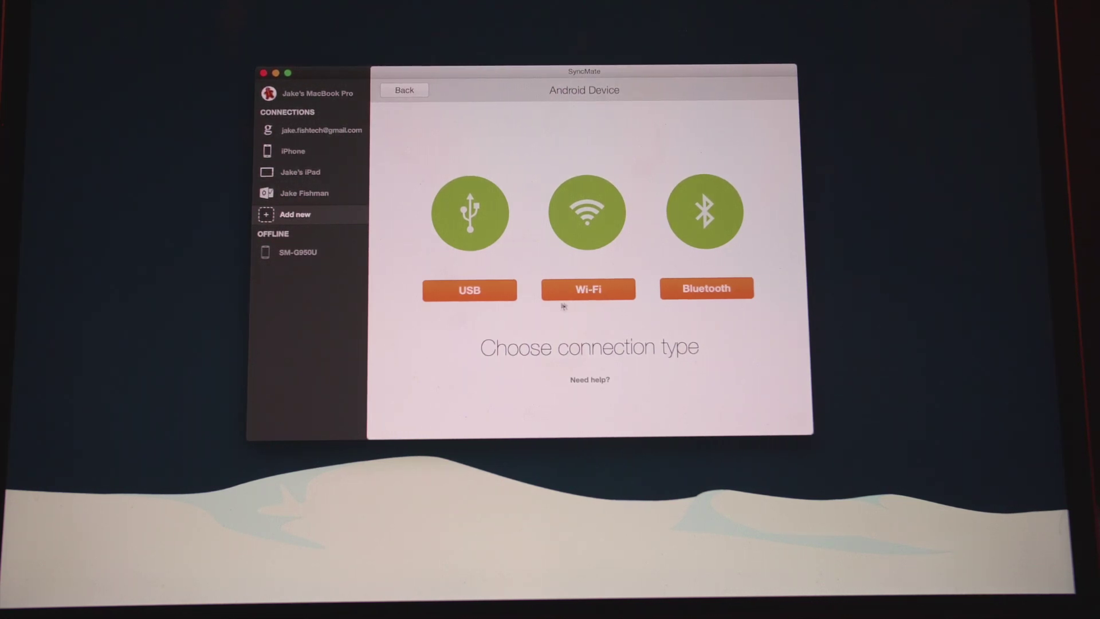
{"action": "left_click", "coordinate": [588, 290]}
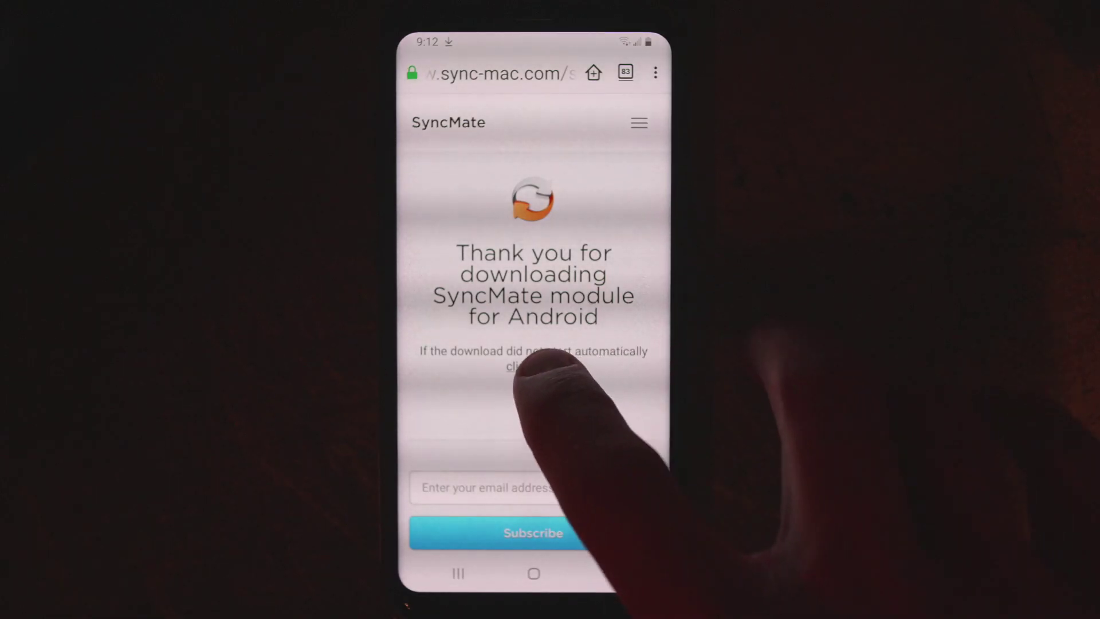
Download the SyncMate APK, allow Firefox to install unknown apps, then install and launch SyncMate.
{"action": "left_click", "coordinate": [533, 367]}
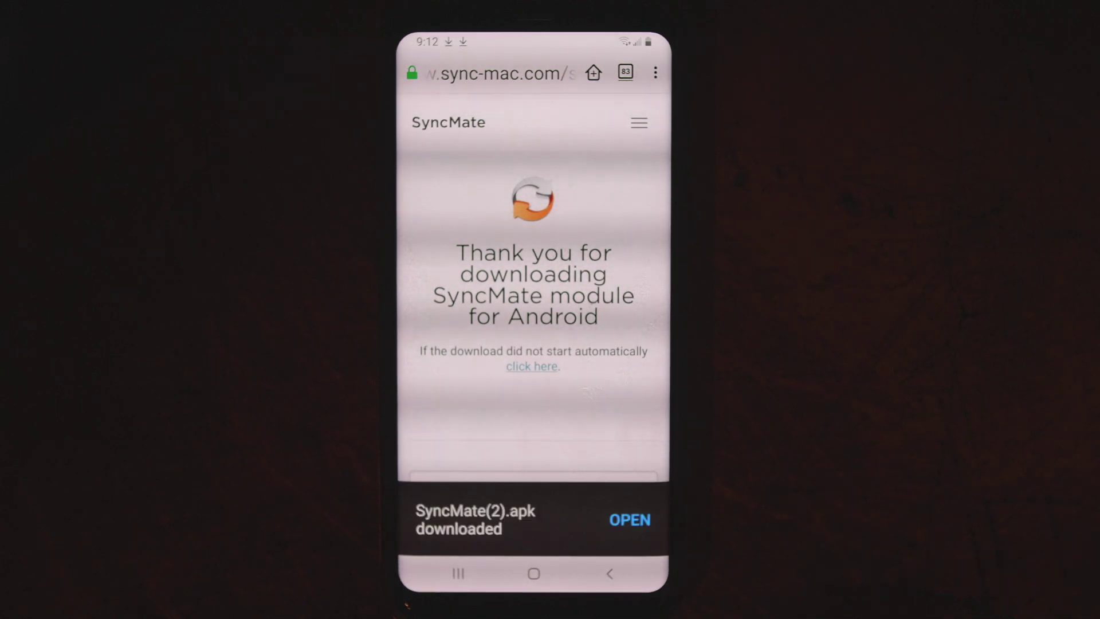
{"action": "left_click", "coordinate": [630, 520]}
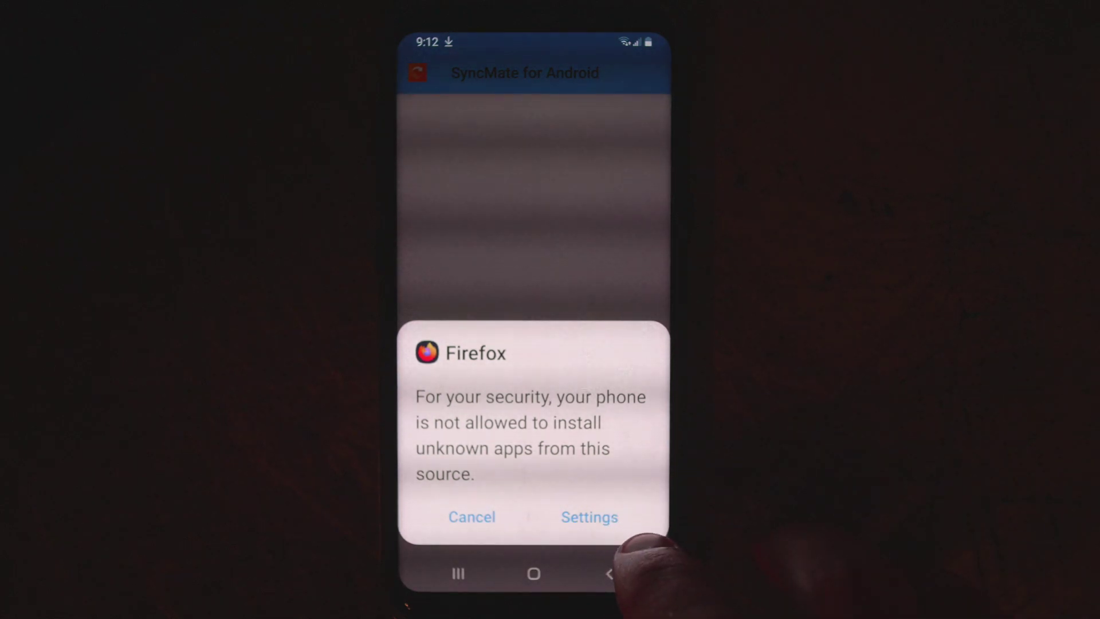
{"action": "left_click", "coordinate": [579, 516]}
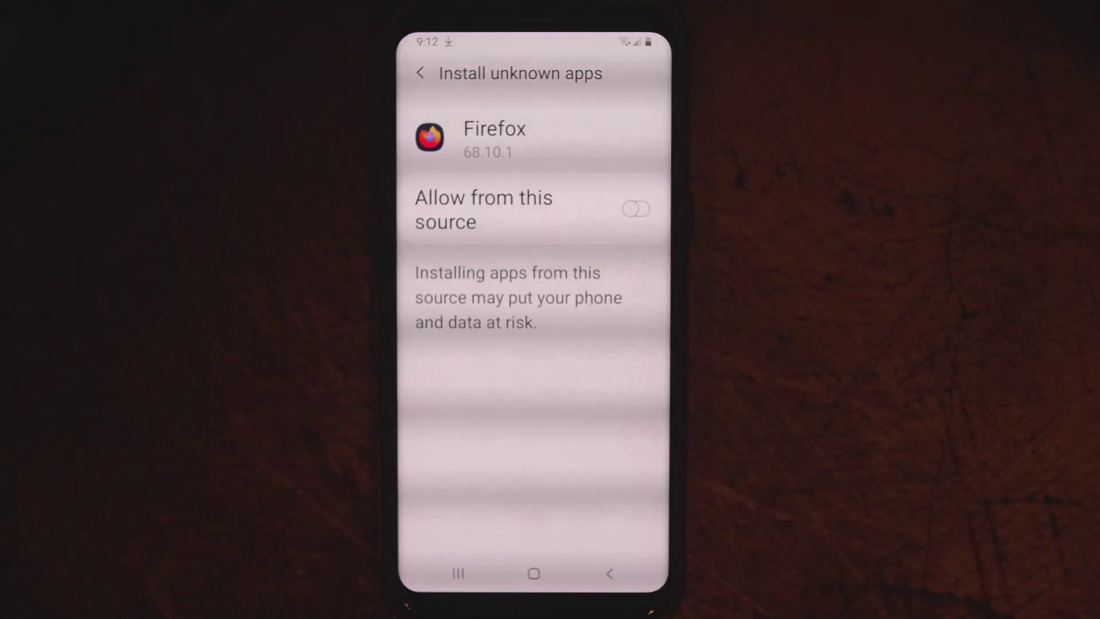
{"action": "left_click", "coordinate": [635, 209]}
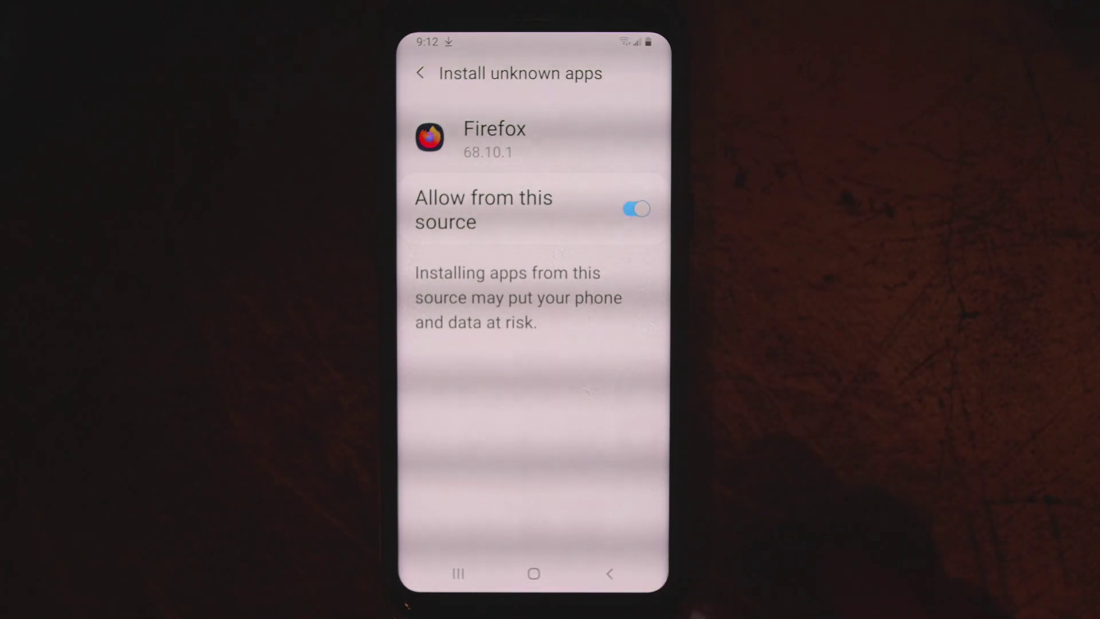
{"action": "left_click", "coordinate": [609, 573]}
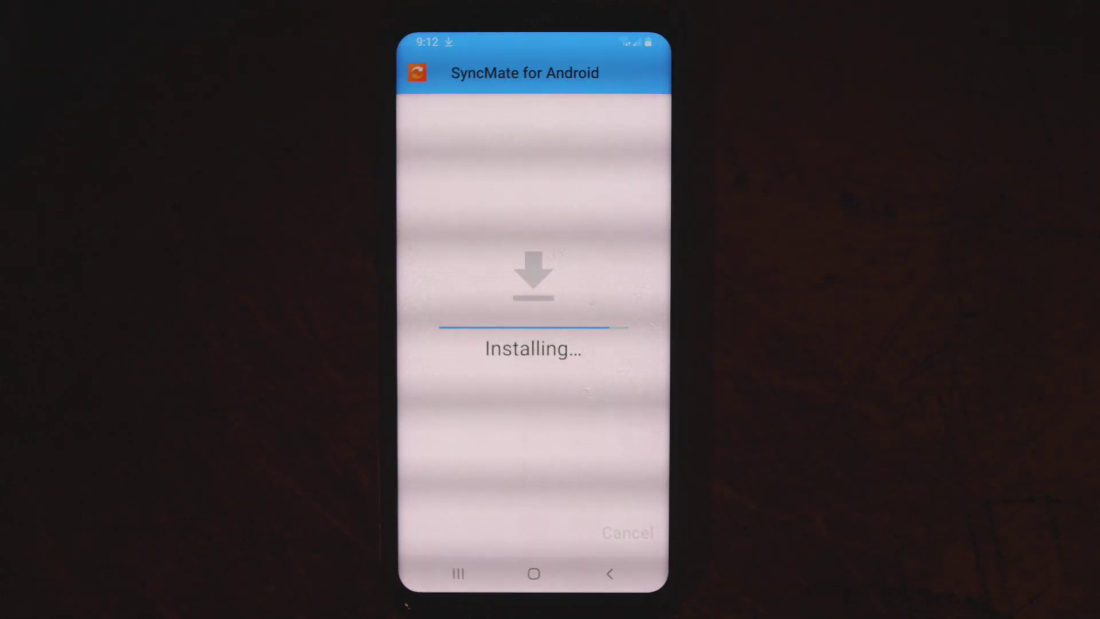
{"action": "left_click", "coordinate": [633, 532]}
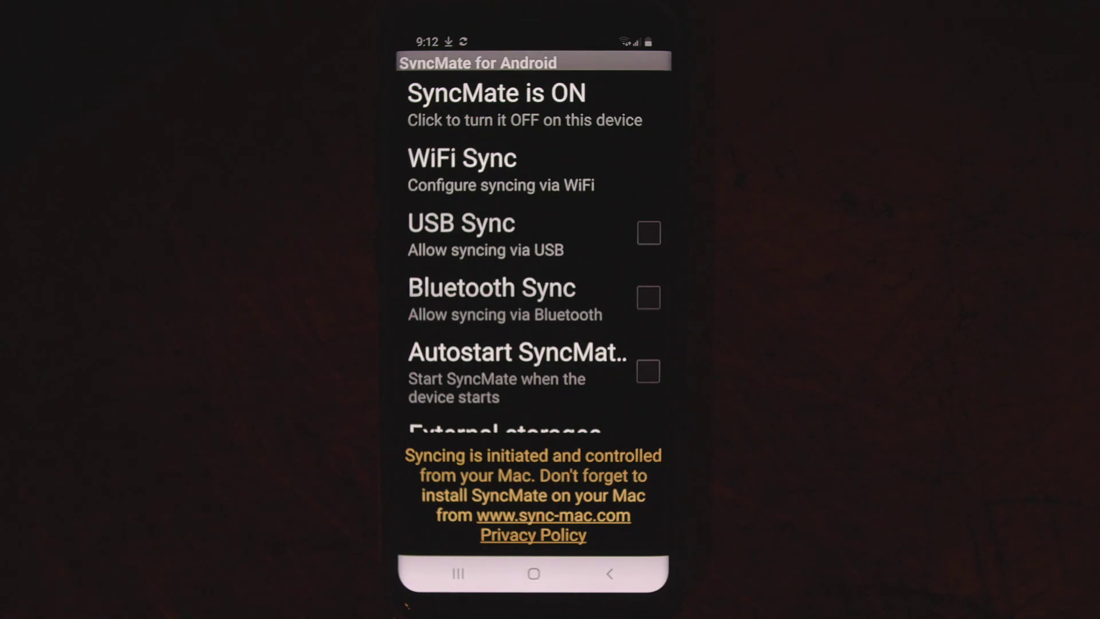
Continue on the Mac, accept the Wi-Fi connection on the phone, and allow file and call-log access.
{"action": "left_click", "coordinate": [594, 427]}
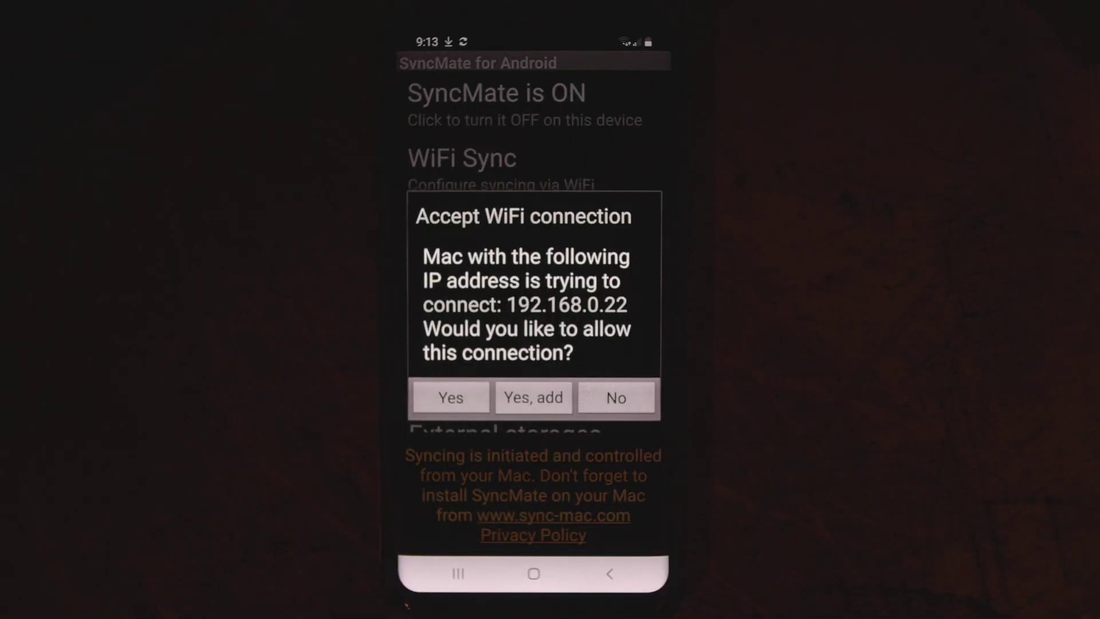
{"action": "left_click", "coordinate": [450, 398]}
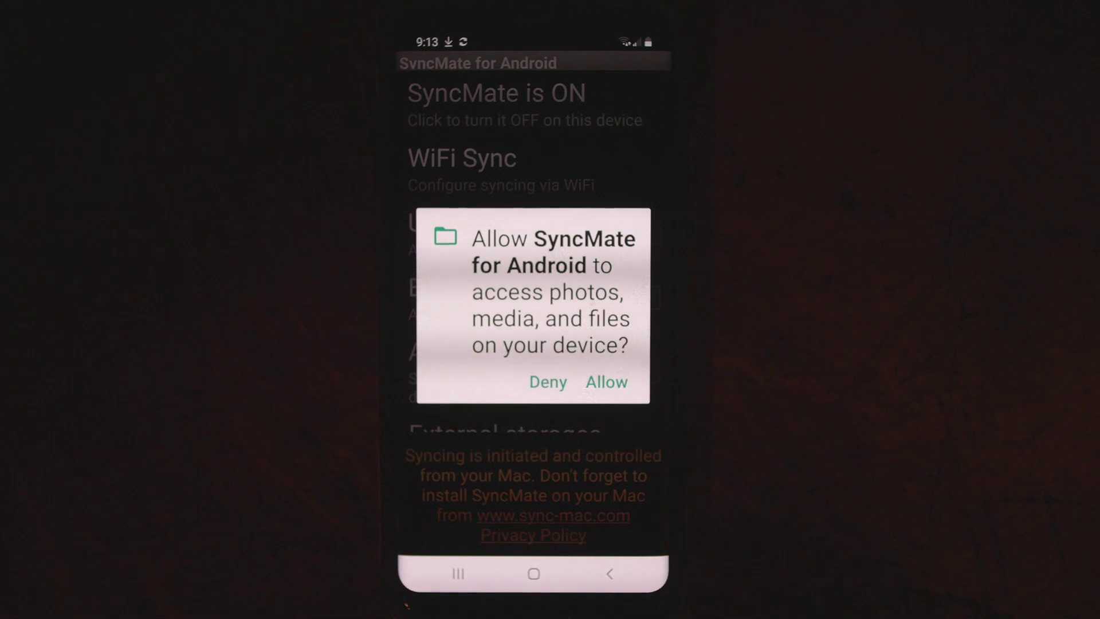
{"action": "left_click", "coordinate": [606, 381]}
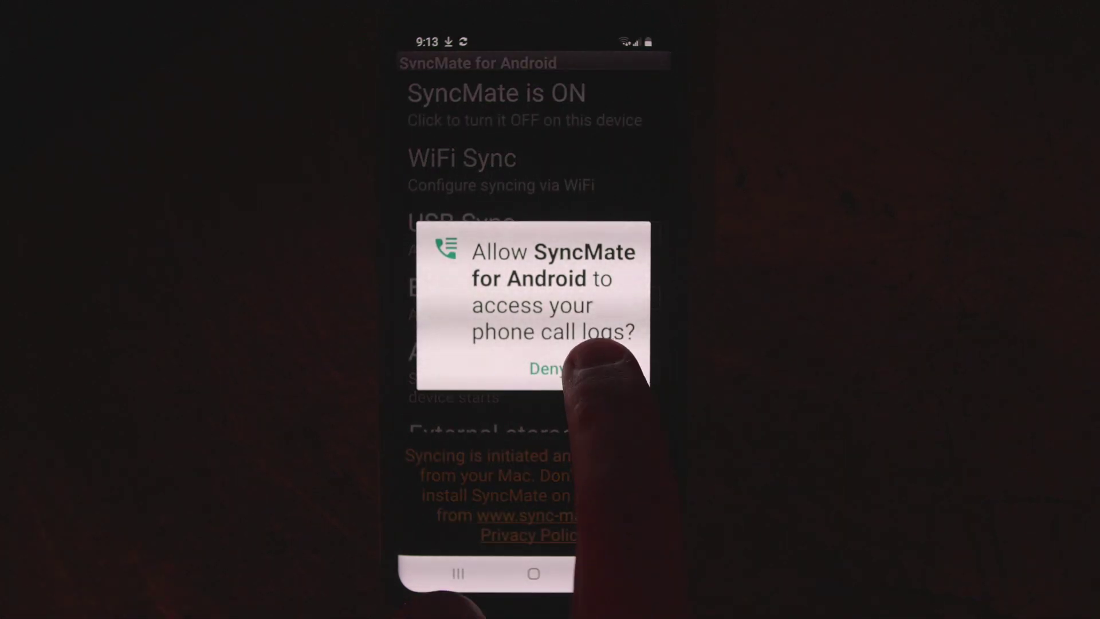
{"action": "left_click", "coordinate": [606, 369]}
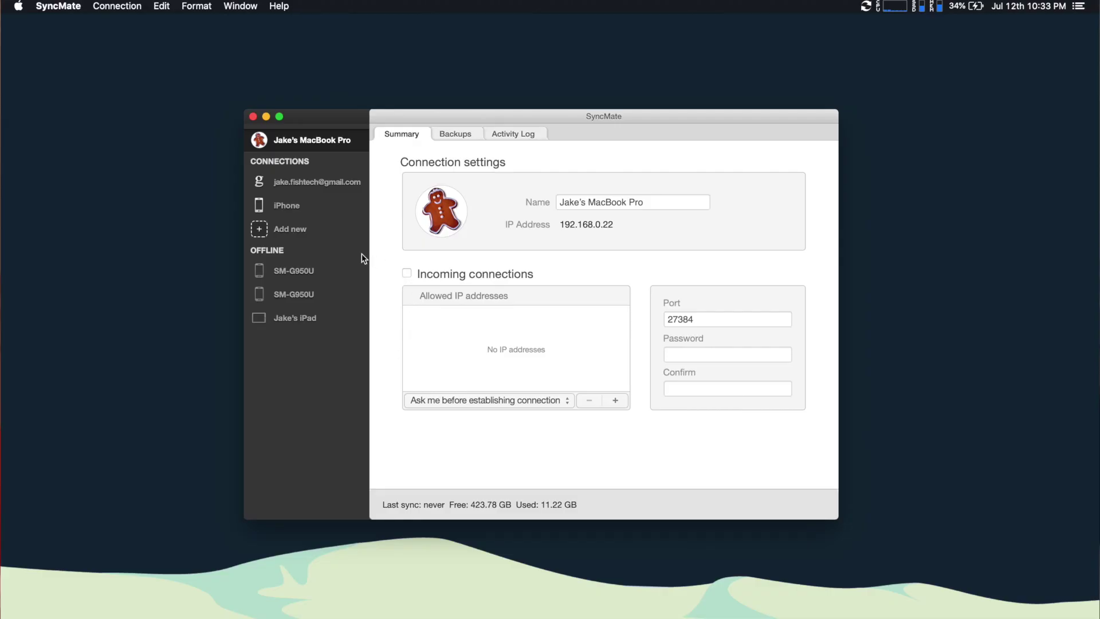
Add a new Microsoft Services connection and start the Microsoft account sign-in.
{"action": "left_click", "coordinate": [285, 233]}
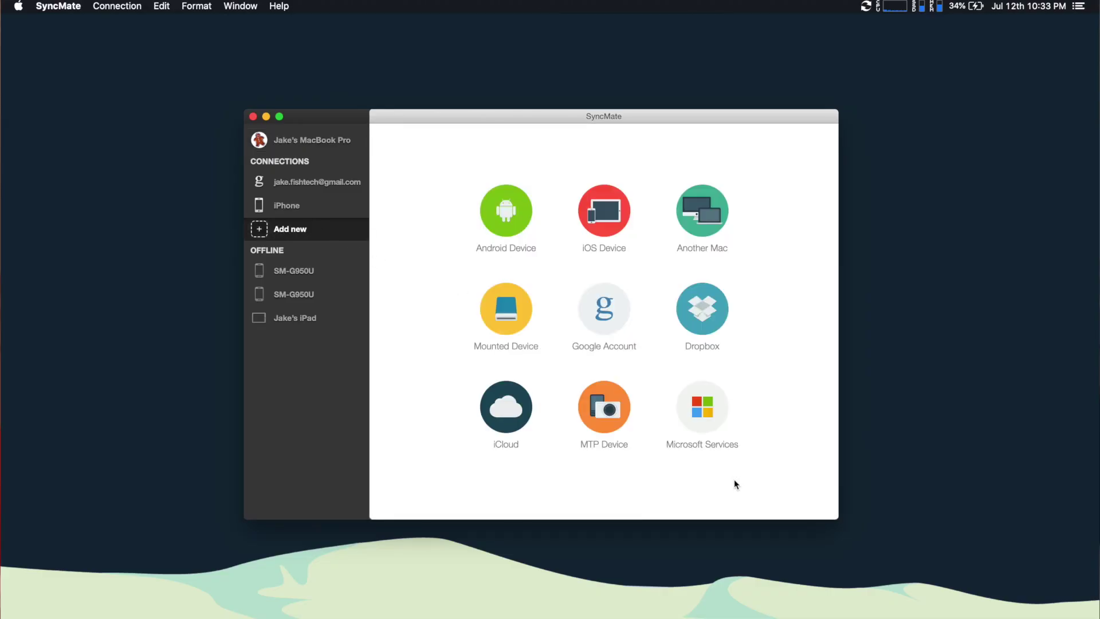
{"action": "left_click", "coordinate": [708, 422]}
{"action": "left_click", "coordinate": [603, 424]}
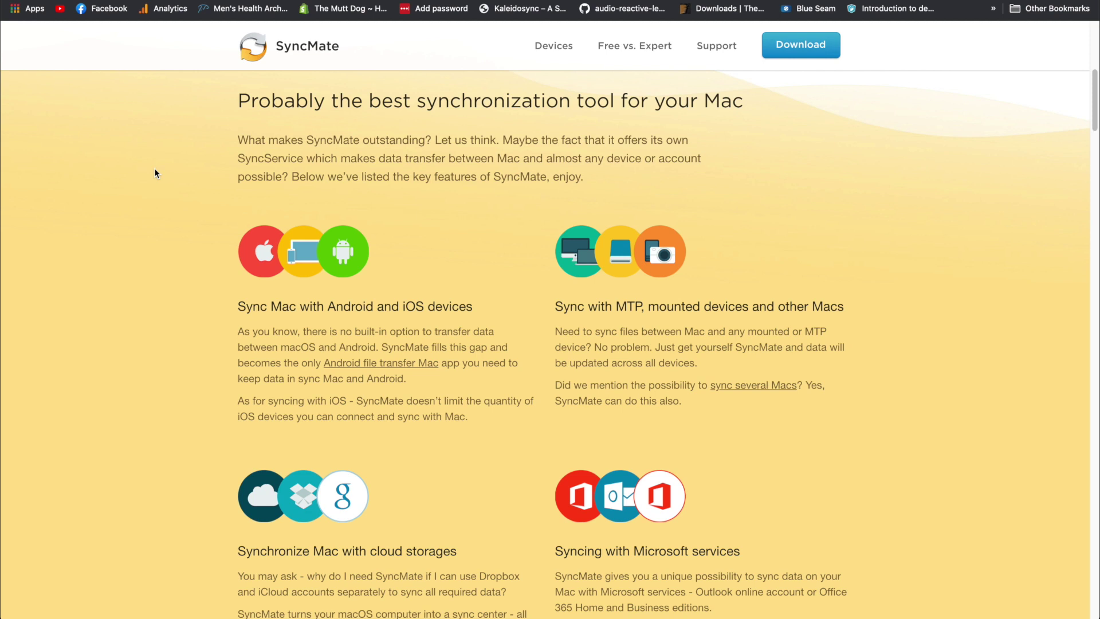
{"action": "scroll", "coordinate": [141, 194], "scroll_direction": "down", "scroll_amount": 1}
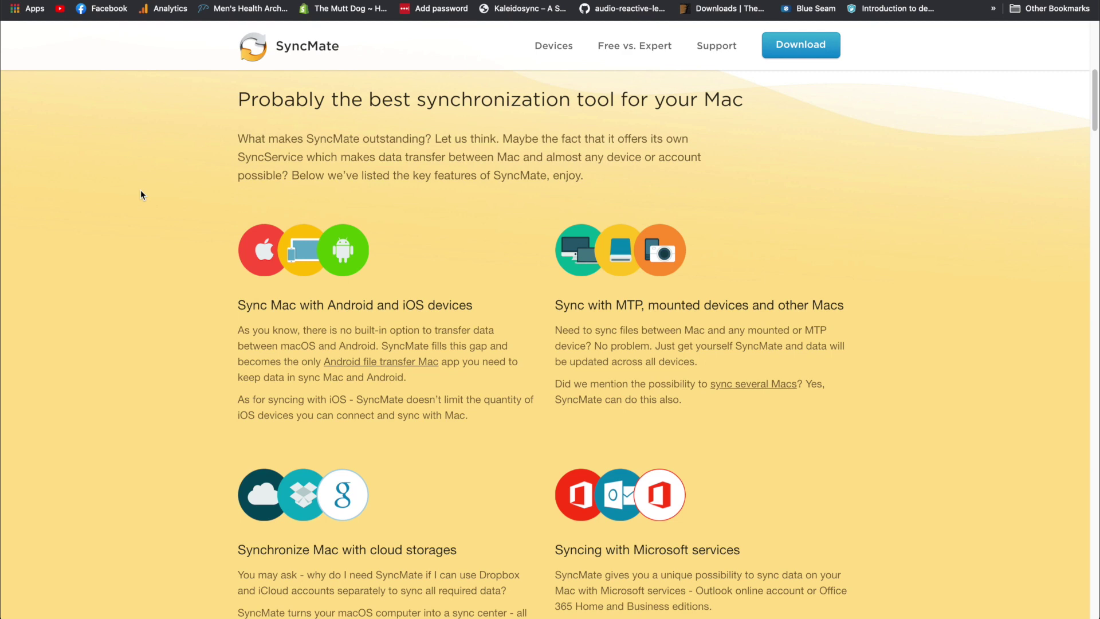
{"action": "scroll", "coordinate": [141, 191], "scroll_direction": "down", "scroll_amount": 3}
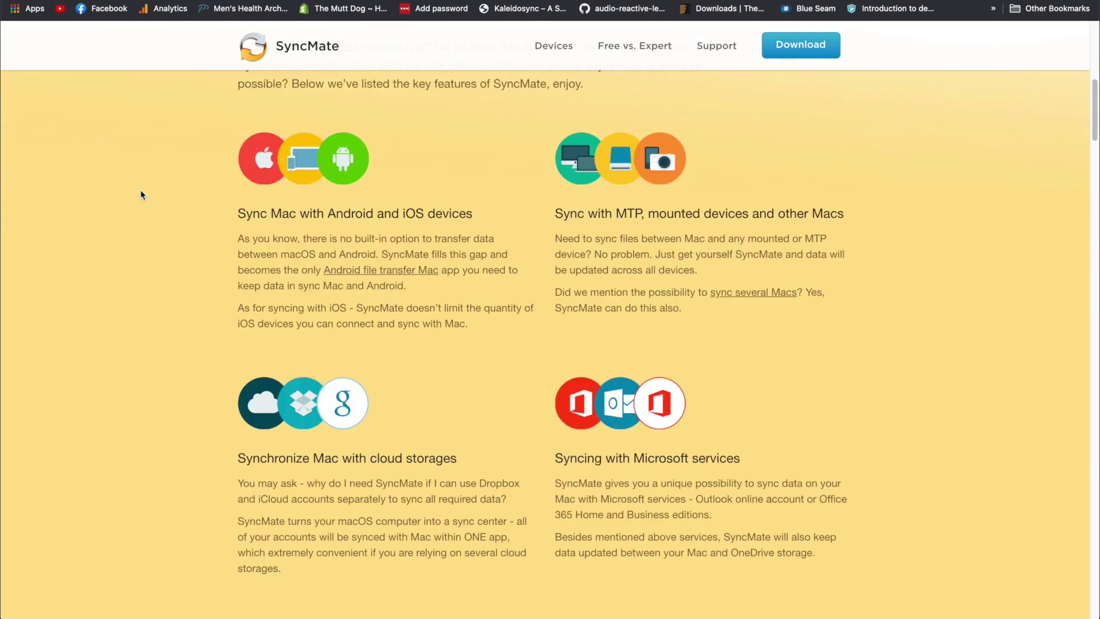